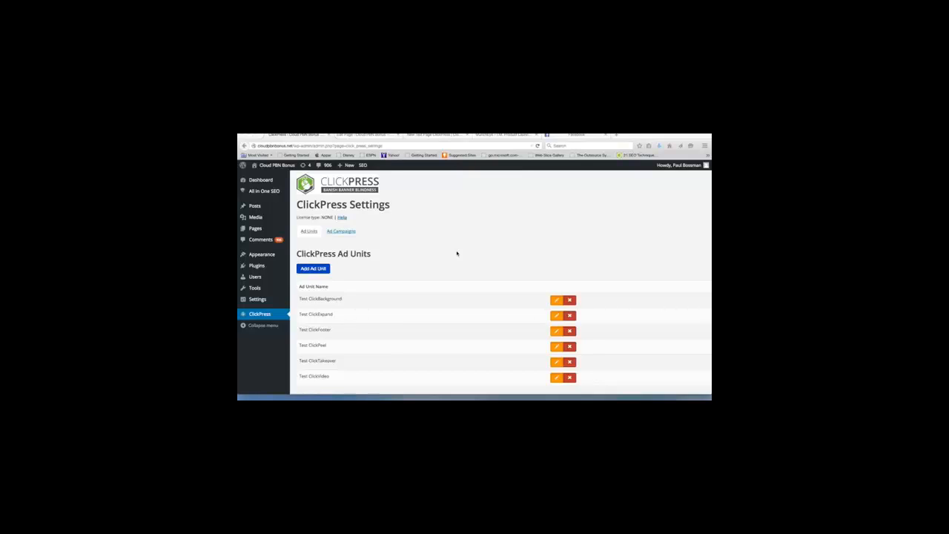
Start a new ad unit, examine the available ad unit types and choose ClickPeel to view its settings
scroll(457, 253, "down", 1)
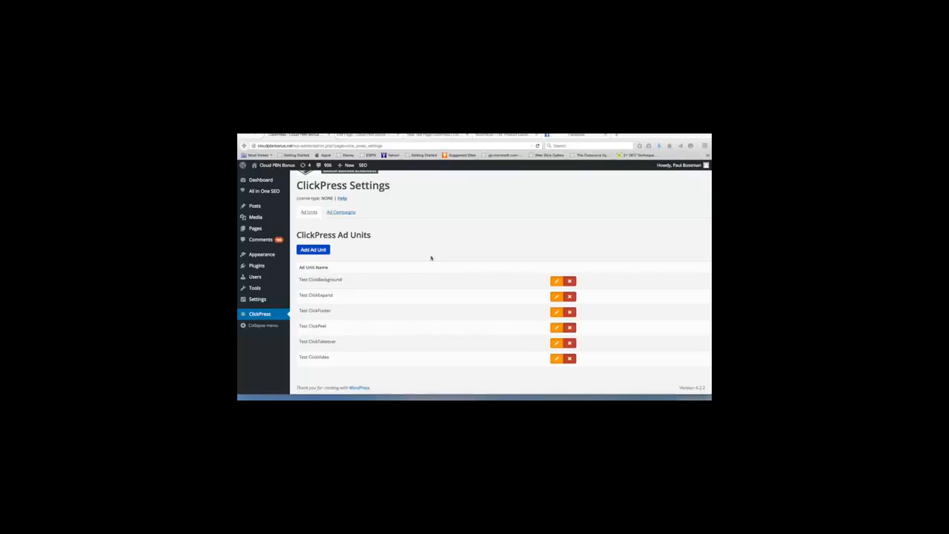
left_click(313, 250)
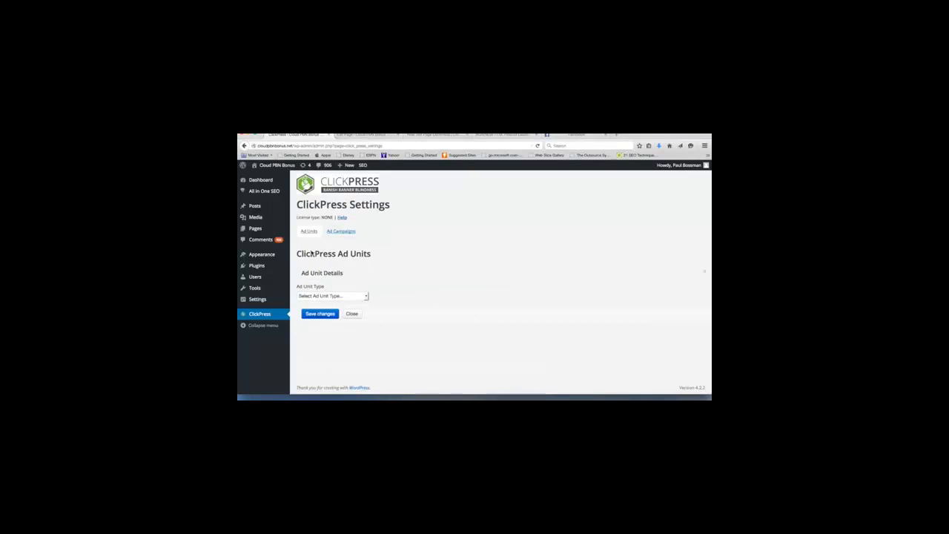
left_click(335, 296)
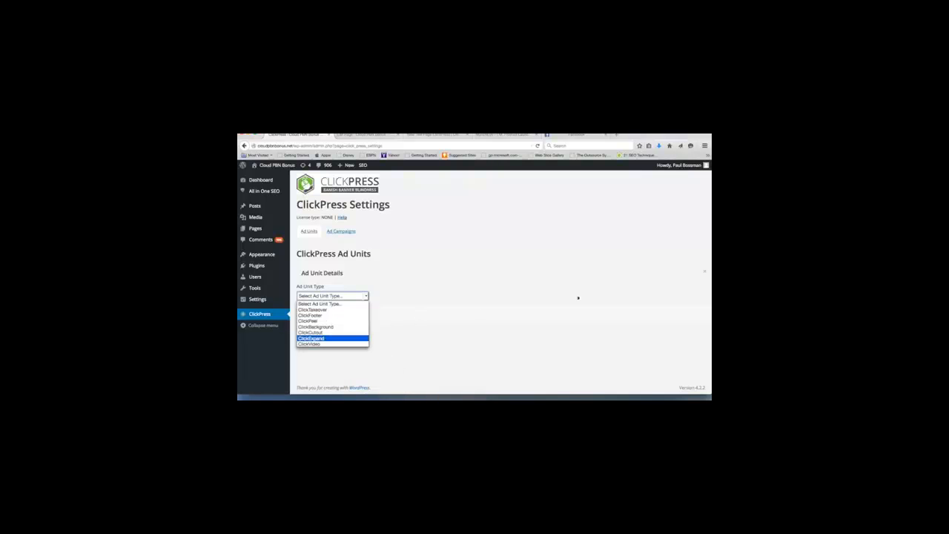
left_click(363, 382)
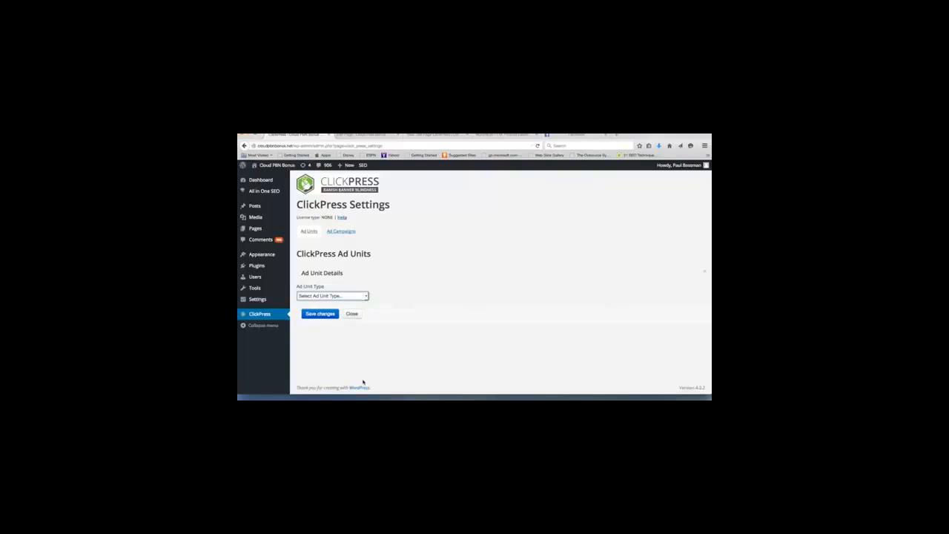
left_click(334, 297)
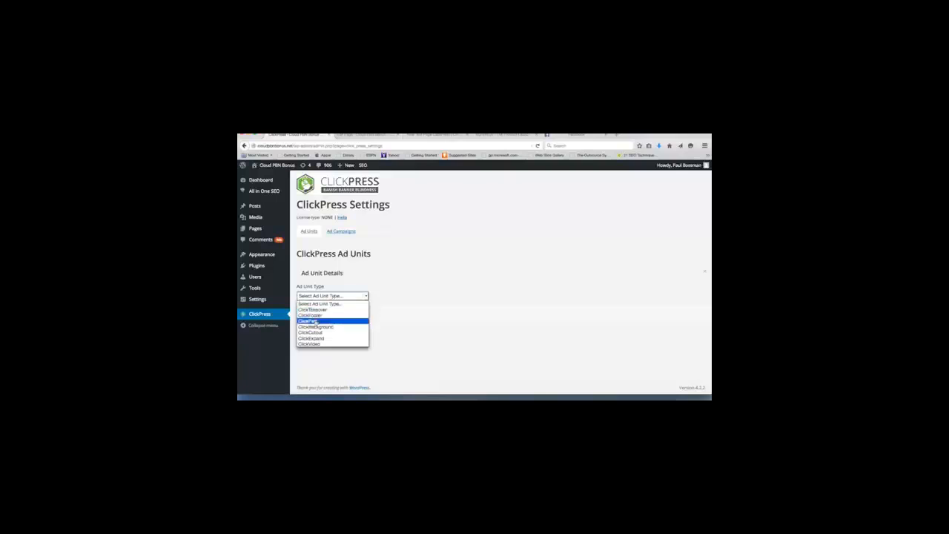
left_click(315, 322)
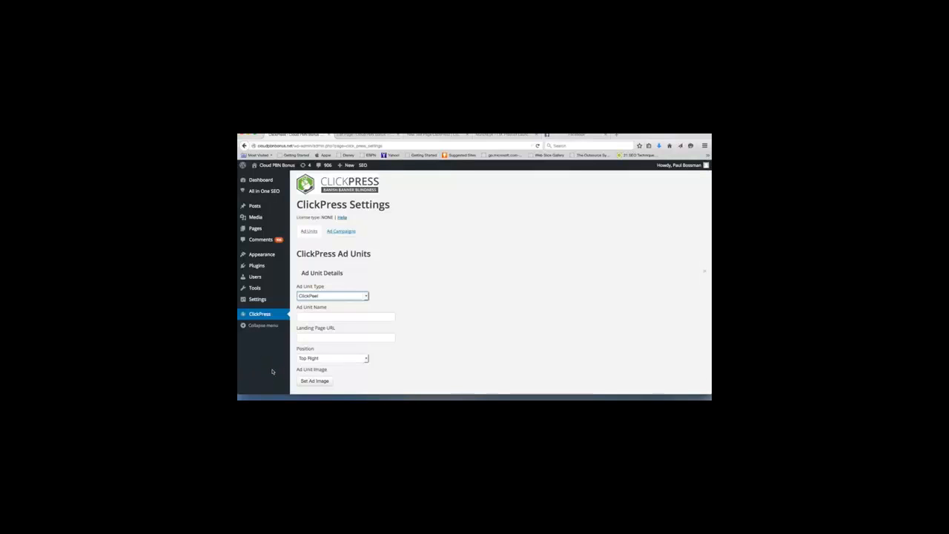
Switch the new ad unit's type to ClickBackground and ClickCutout in turn, reviewing the fields each one offers
left_click(334, 297)
left_click(325, 327)
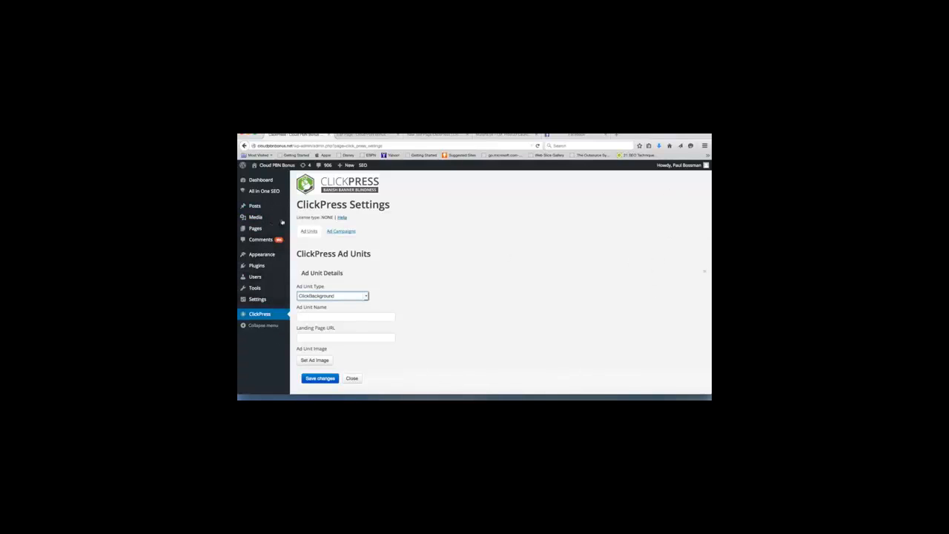
mouse_move(275, 290)
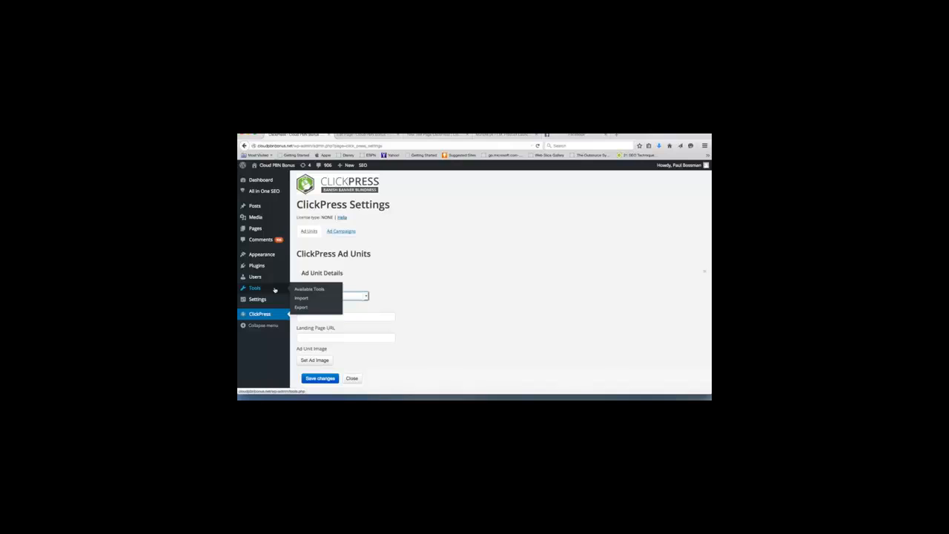
left_click(332, 295)
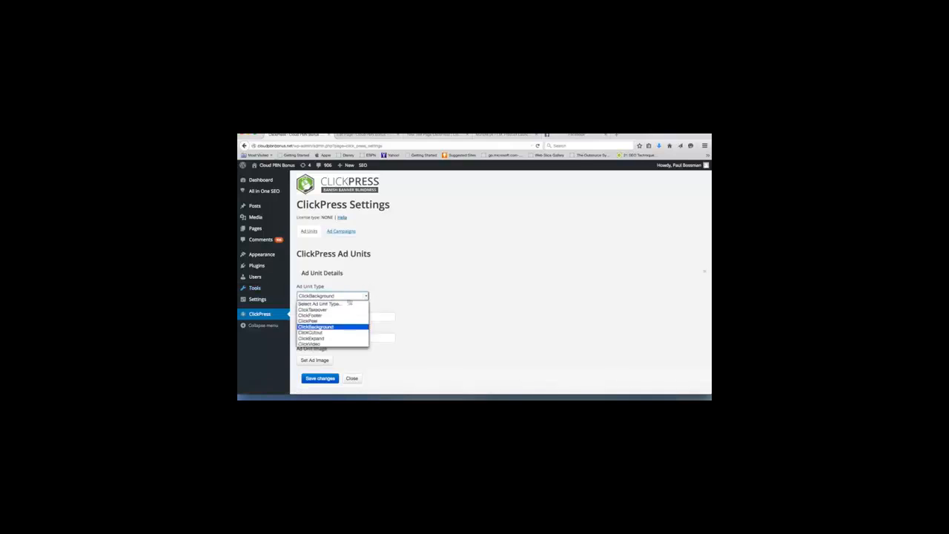
left_click(321, 334)
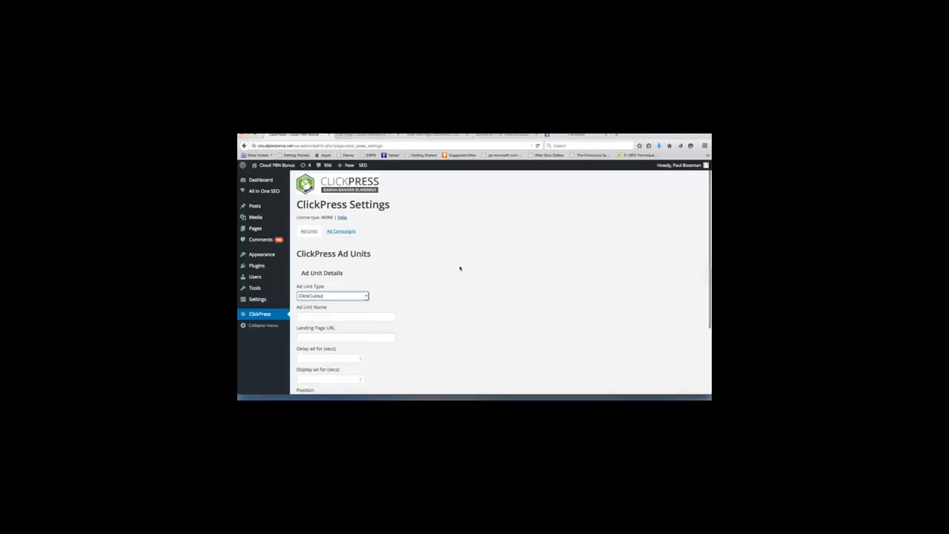
scroll(459, 268, "down", 3)
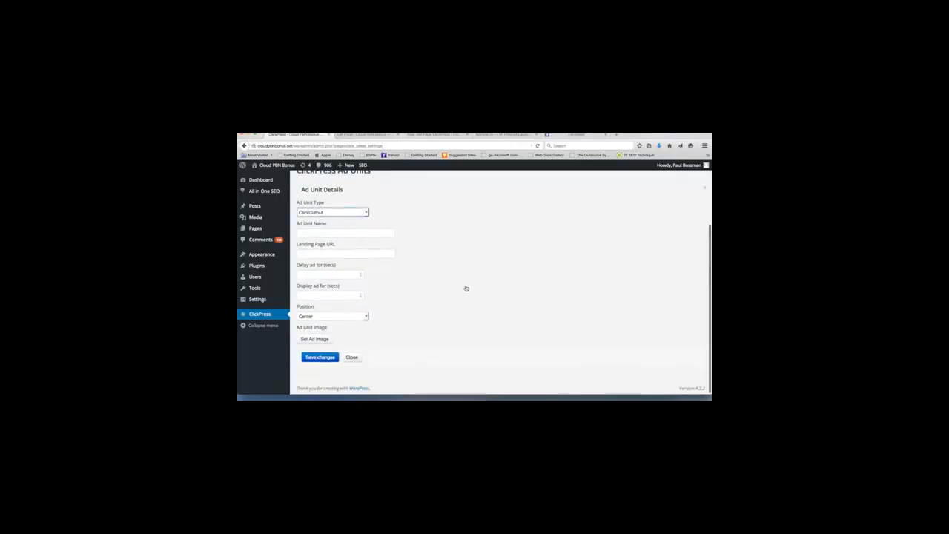
scroll(432, 260, "up", 3)
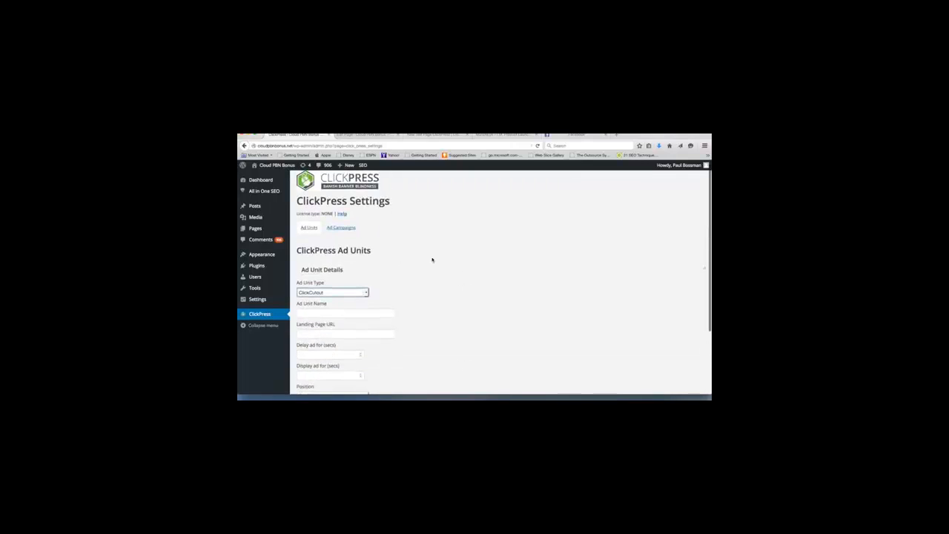
Switch the new ad unit's type to ClickExpand and ClickVideo in turn, reviewing the fields each one offers
left_click(332, 292)
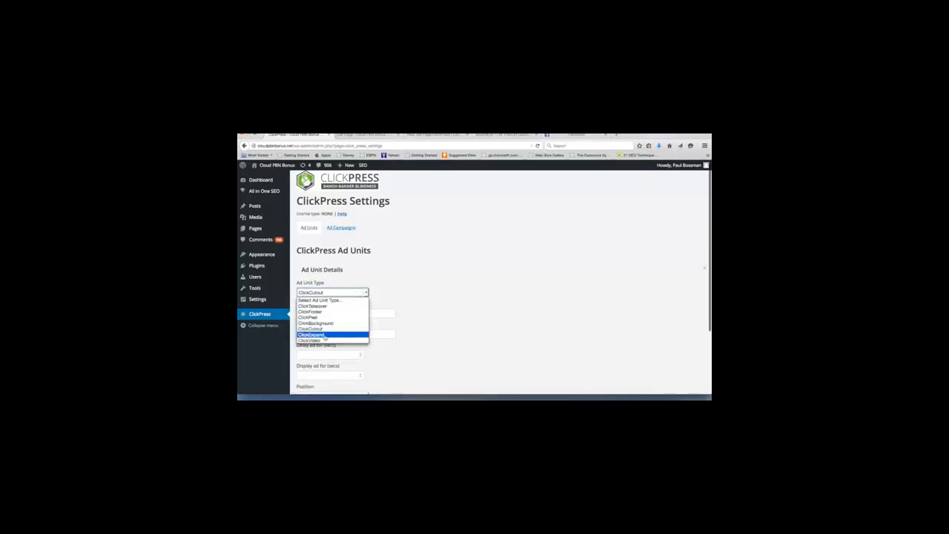
left_click(326, 335)
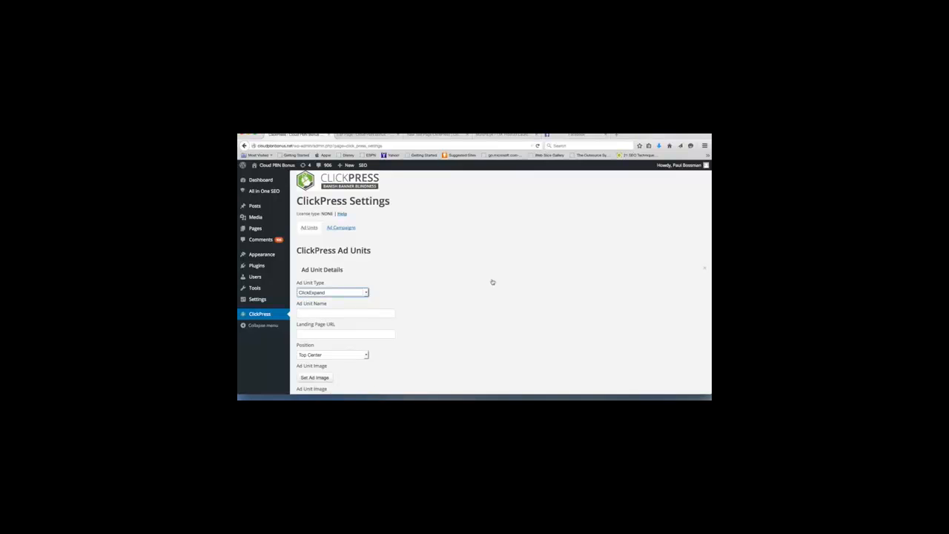
left_click(355, 293)
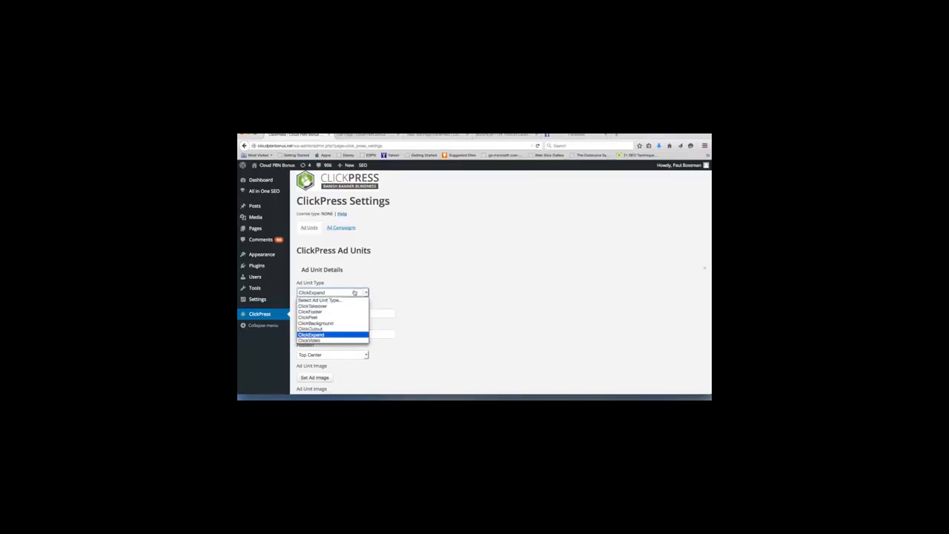
left_click(329, 341)
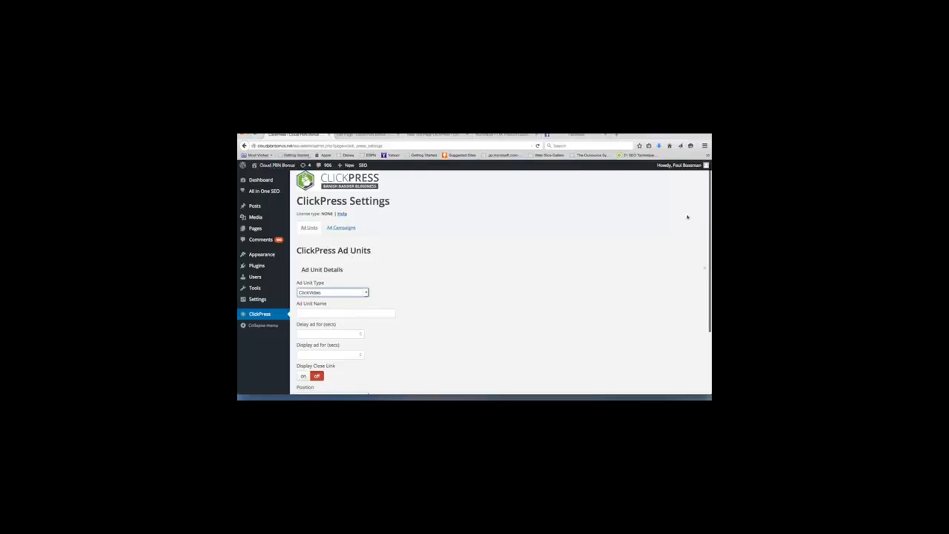
scroll(354, 300, "down", 4)
scroll(380, 296, "up", 4)
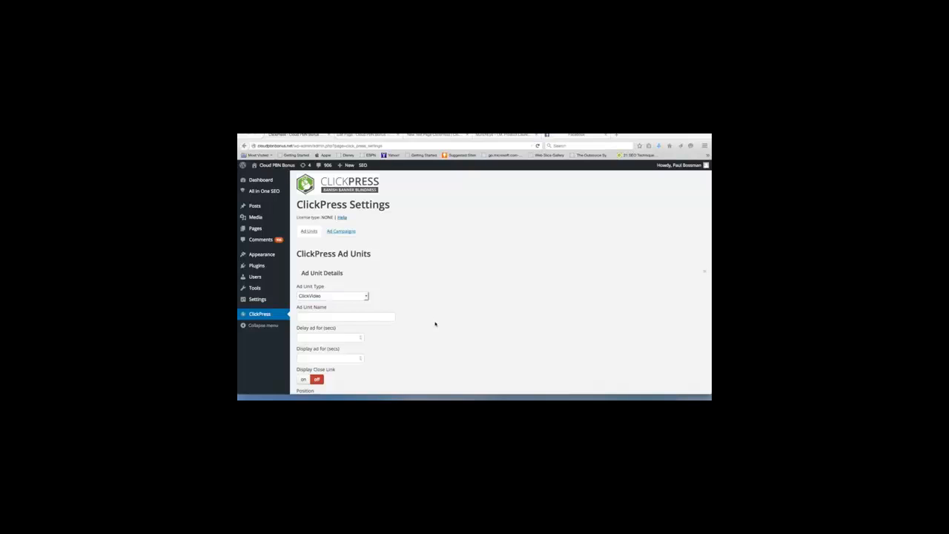
Review the existing ad campaigns and start a new campaign to examine which ad units can be added to it
left_click(344, 232)
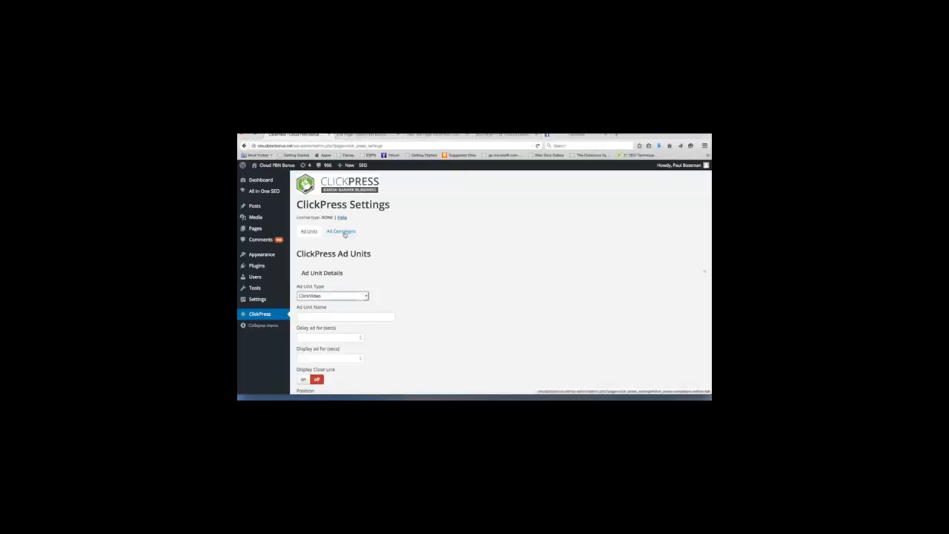
scroll(387, 320, "down", 2)
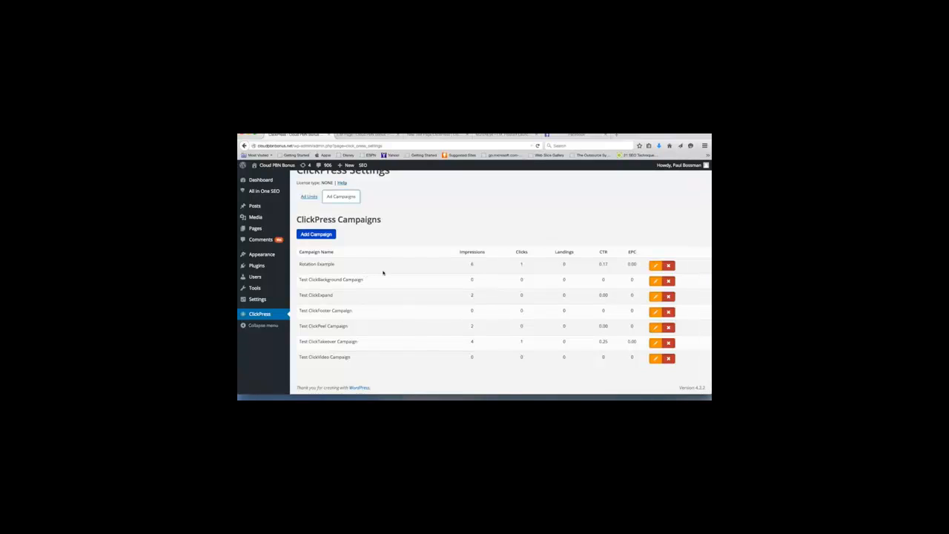
left_click(332, 234)
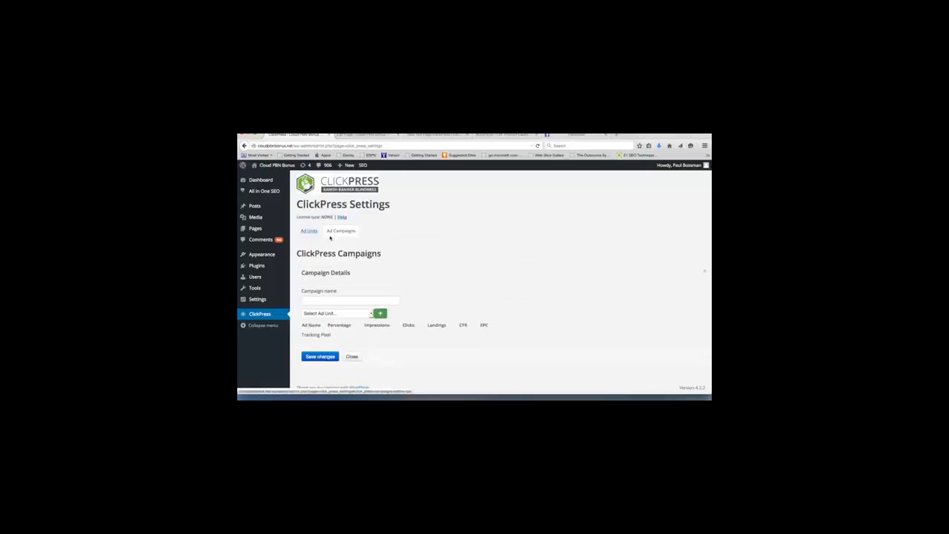
left_click(343, 313)
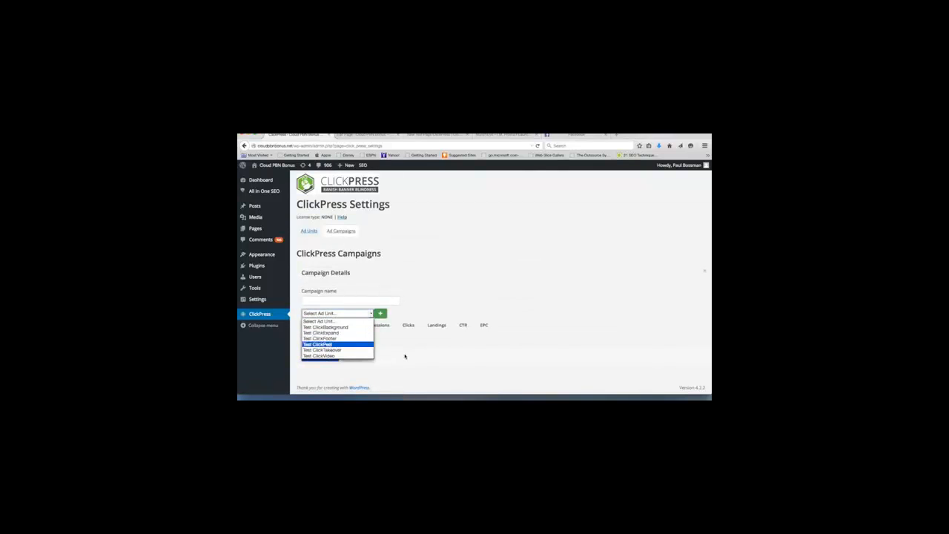
left_click(385, 324)
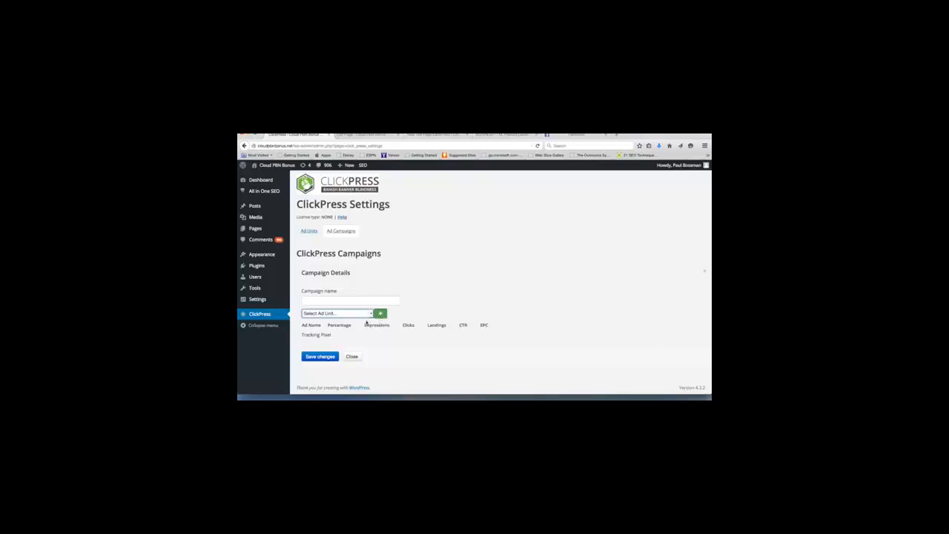
left_click(345, 316)
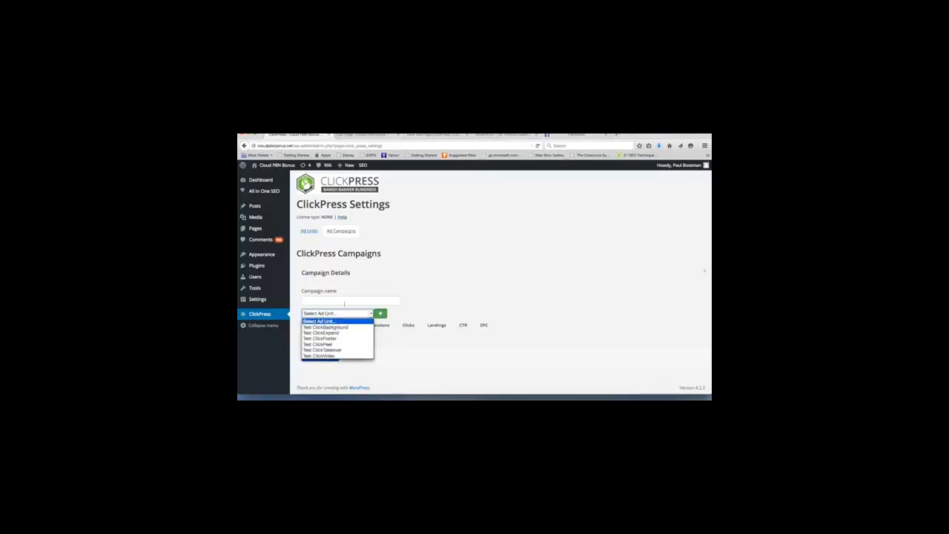
left_click(392, 341)
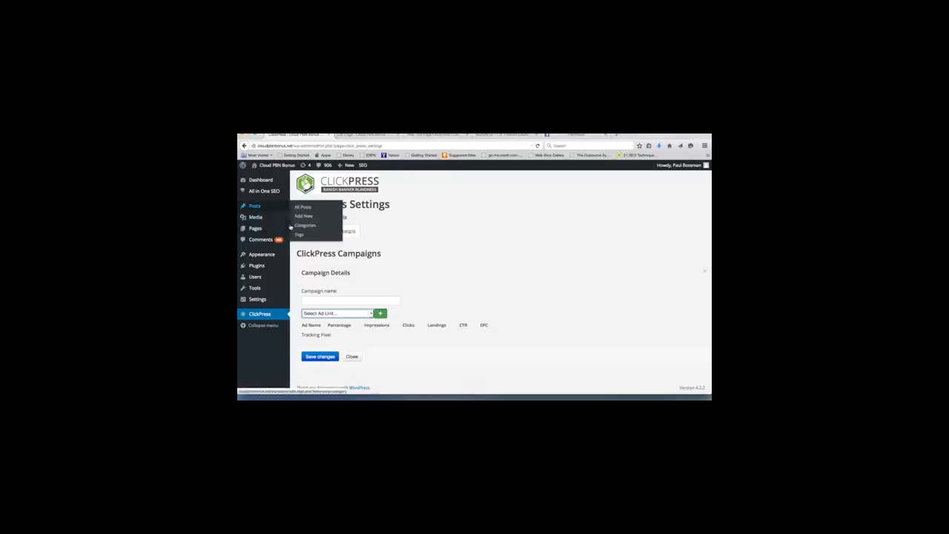
left_click(392, 245)
Assign the Test ClickFooter Campaign to the page New Test Page ClickPress and update the page
left_click(362, 136)
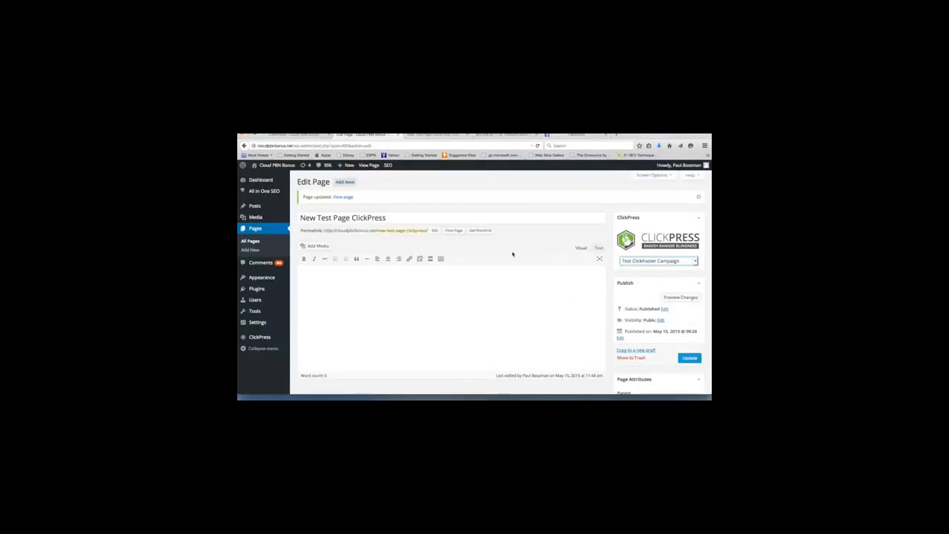
left_click(670, 262)
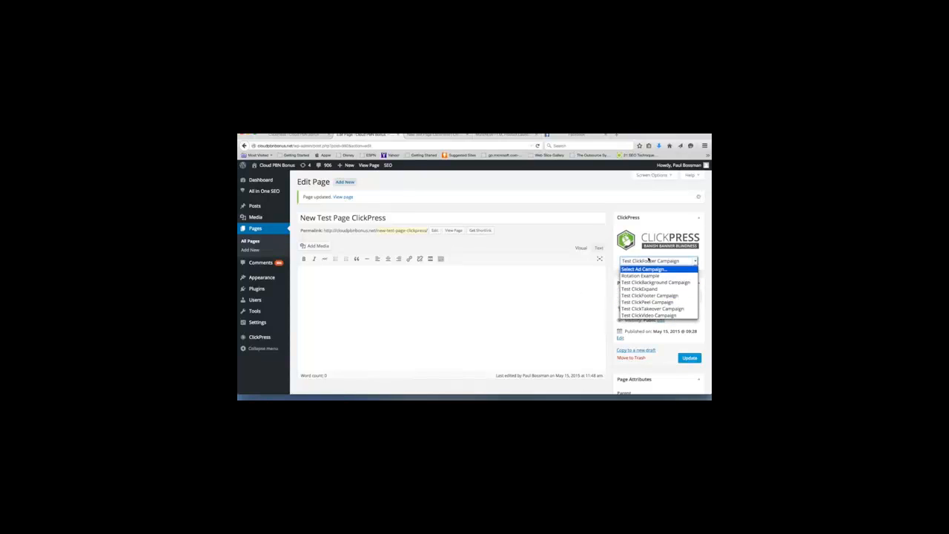
left_click(644, 295)
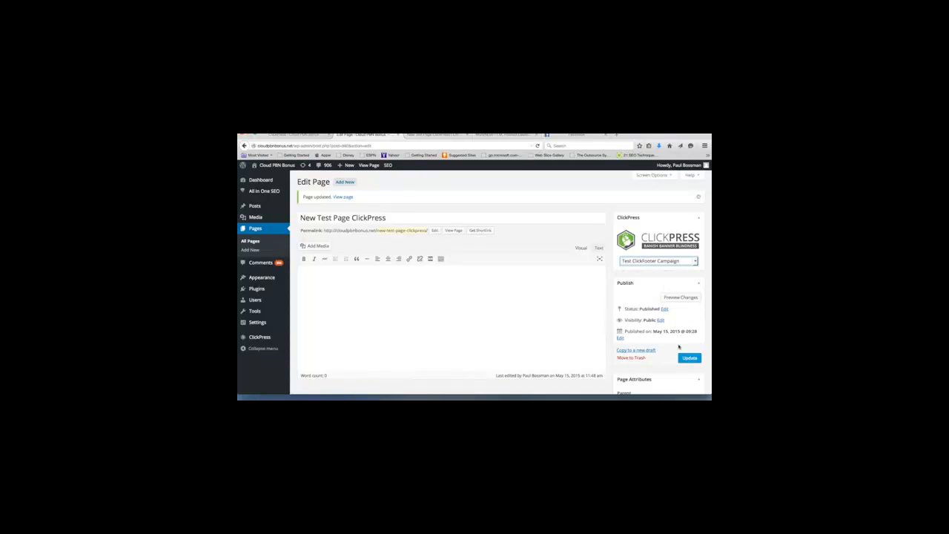
Reload the live New Test Page ClickPress and look through its full length to examine the footer ad
left_click(434, 136)
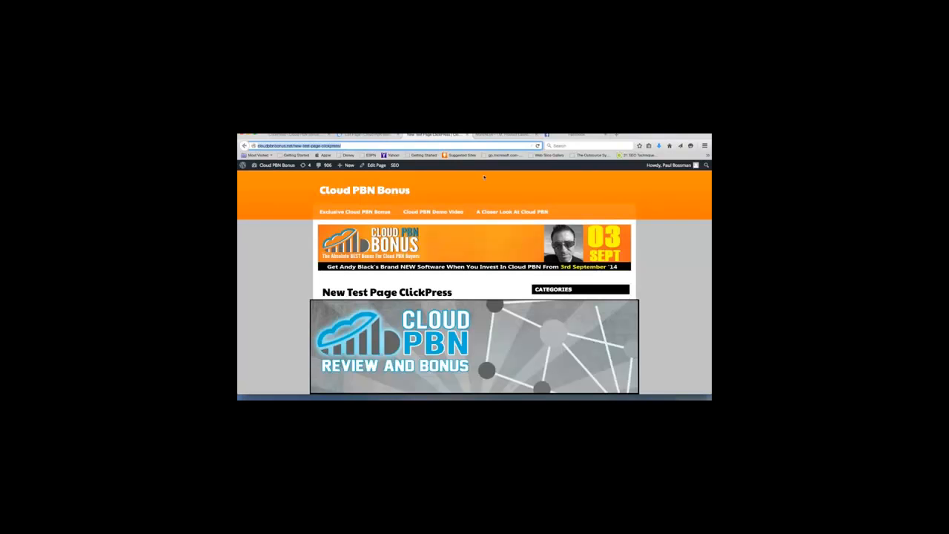
left_click(537, 146)
scroll(419, 320, "down", 15)
scroll(419, 320, "up", 10)
scroll(420, 320, "down", 10)
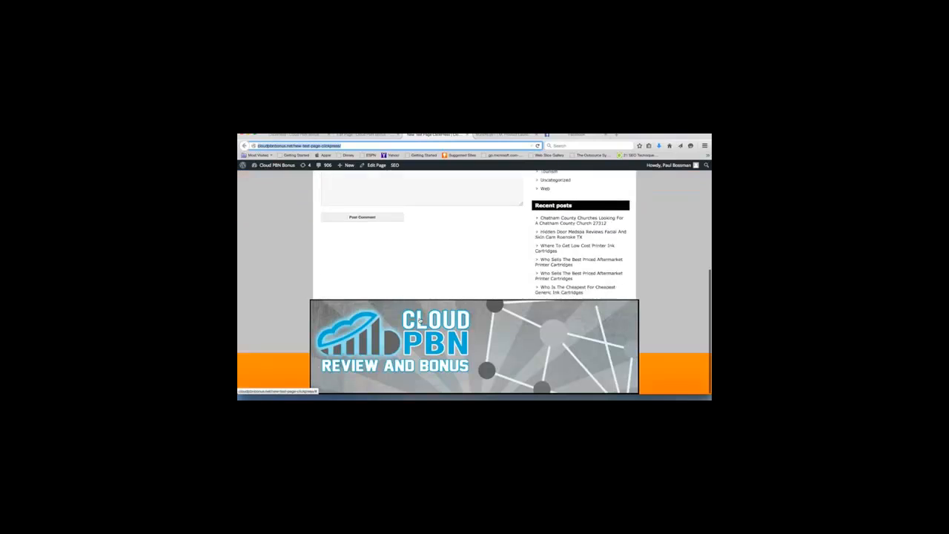
scroll(420, 320, "up", 15)
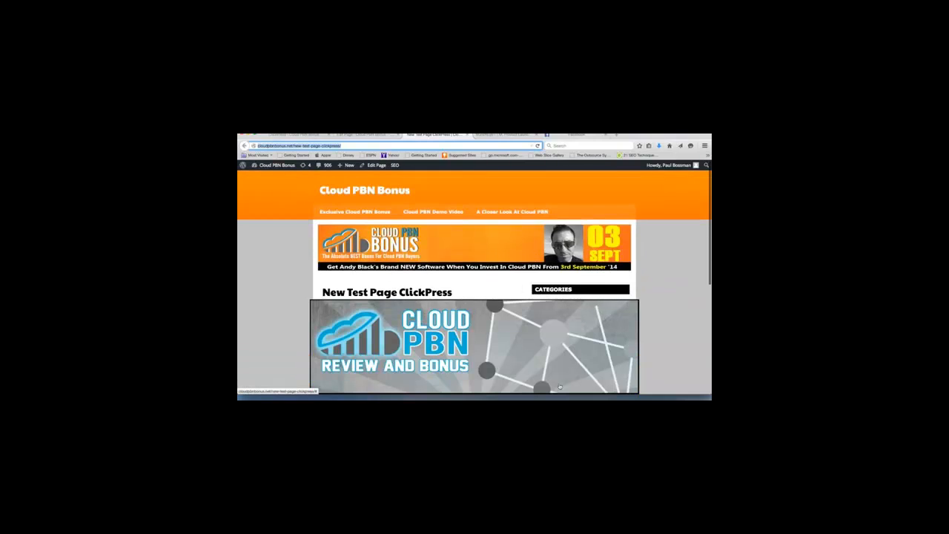
Assign the Test ClickExpand campaign to the test page, update it and reload the live page to check the ad
left_click(366, 135)
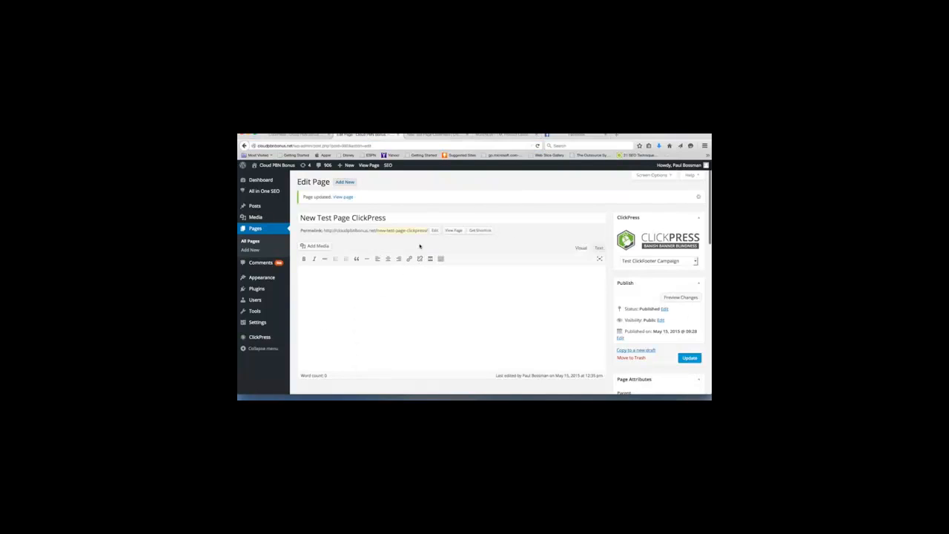
left_click(634, 261)
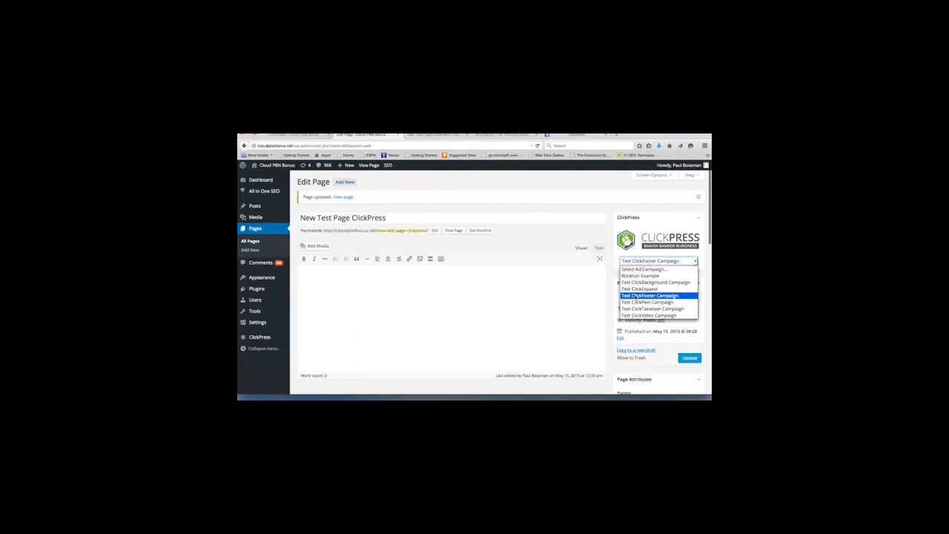
left_click(636, 290)
left_click(690, 359)
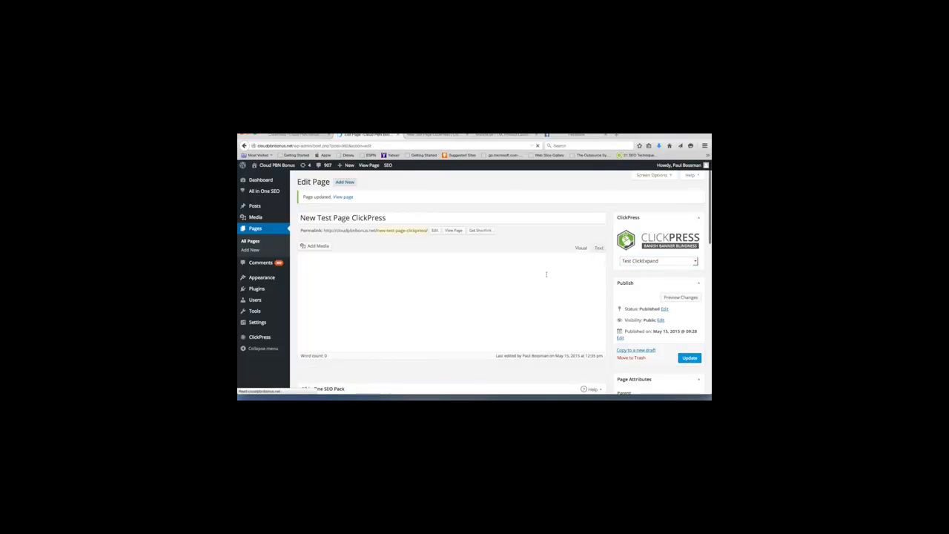
left_click(433, 134)
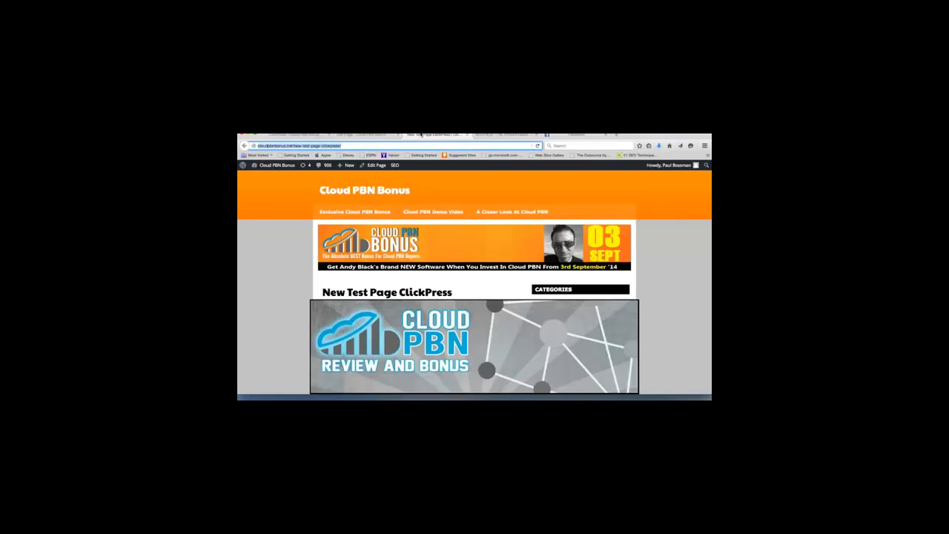
left_click(538, 145)
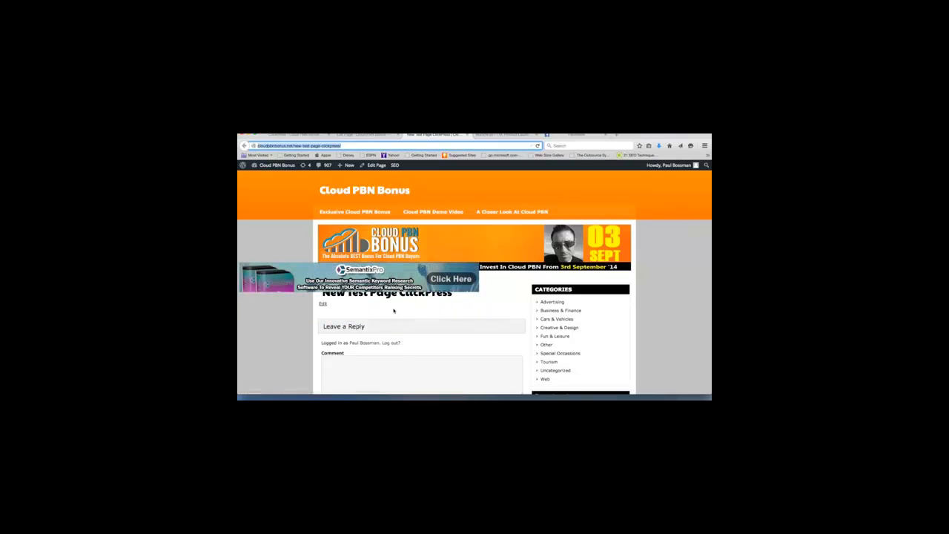
Finish looking over the live expand ad, and assign the Test ClickBackground Campaign to New Test Page ClickPress and update it
scroll(394, 311, "down", 5)
scroll(394, 309, "up", 10)
left_click(356, 135)
left_click(628, 262)
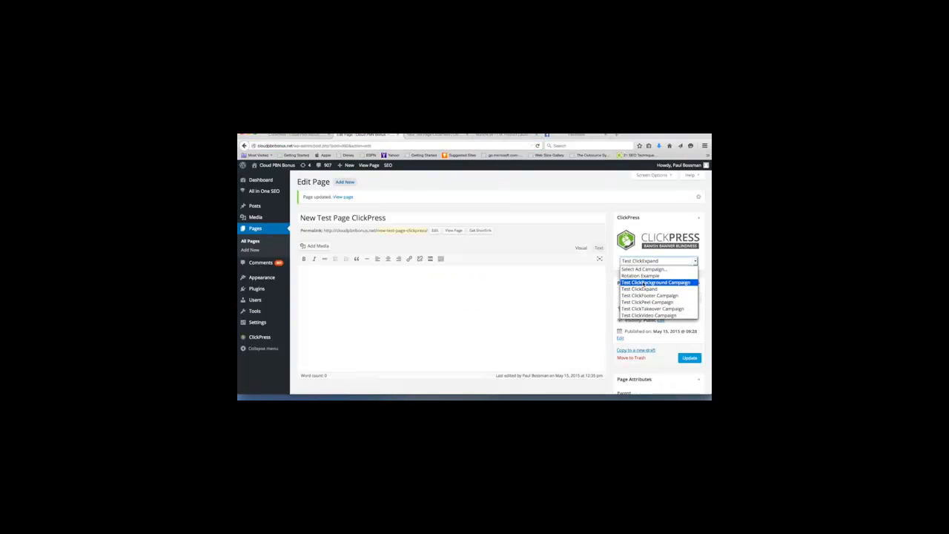
left_click(642, 283)
left_click(683, 359)
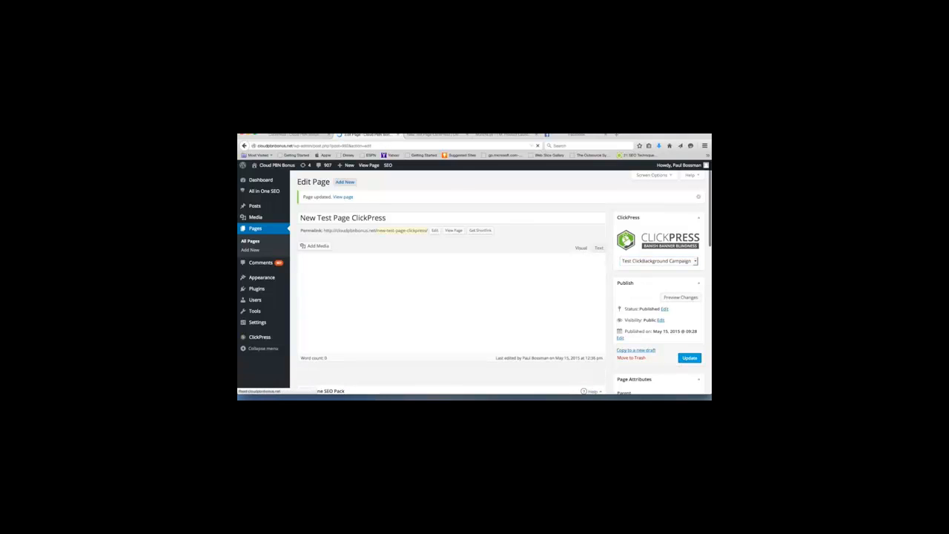
Reload the live New Test Page ClickPress and look through its full length to examine the background ad
left_click(421, 136)
left_click(538, 146)
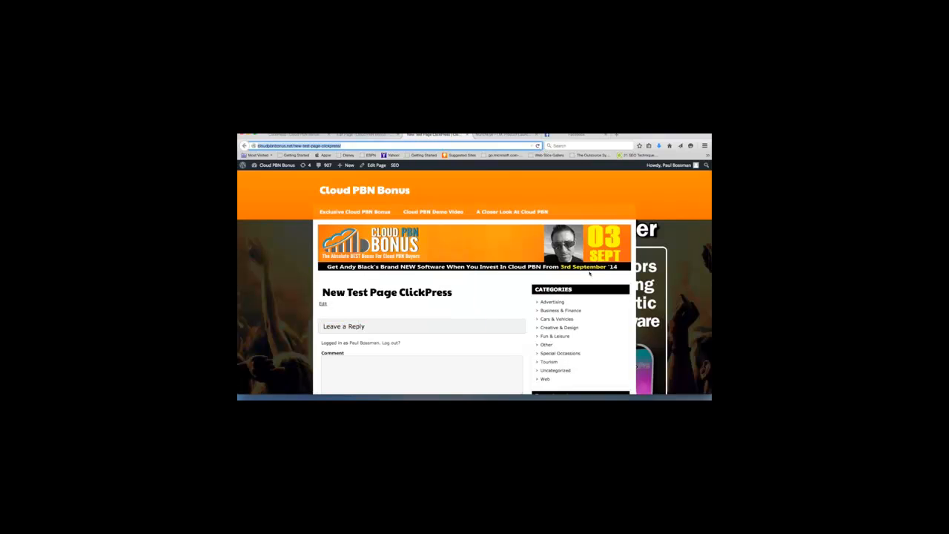
scroll(679, 269, "down", 3)
scroll(680, 269, "up", 3)
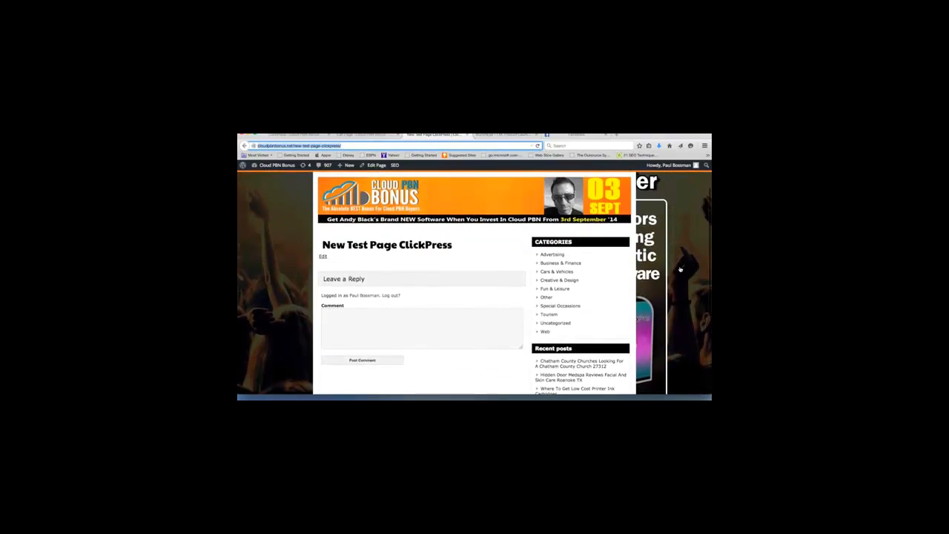
scroll(680, 269, "down", 2)
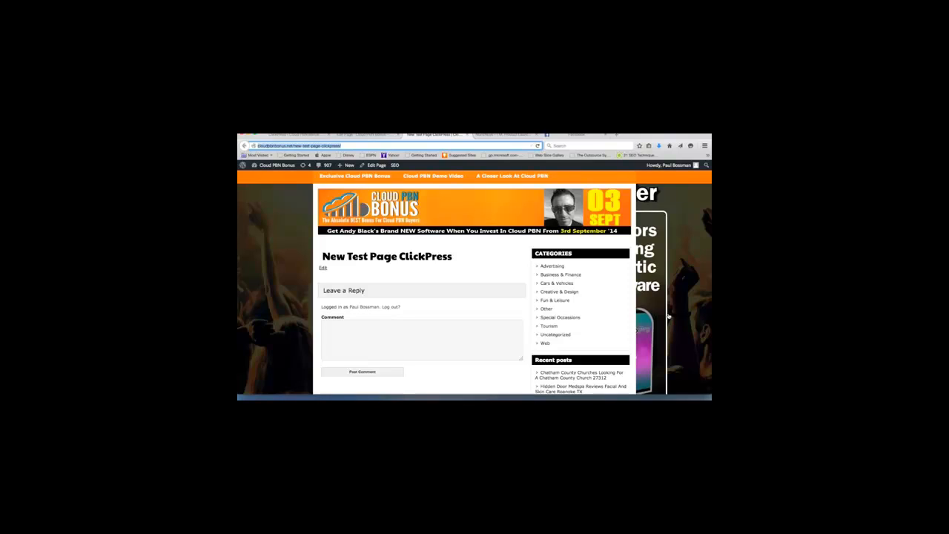
scroll(668, 317, "down", 5)
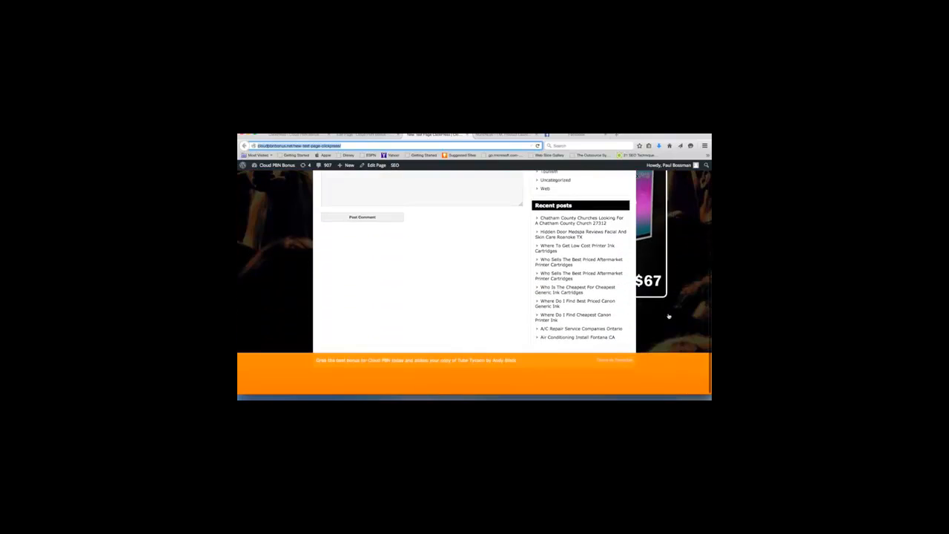
scroll(668, 316, "up", 8)
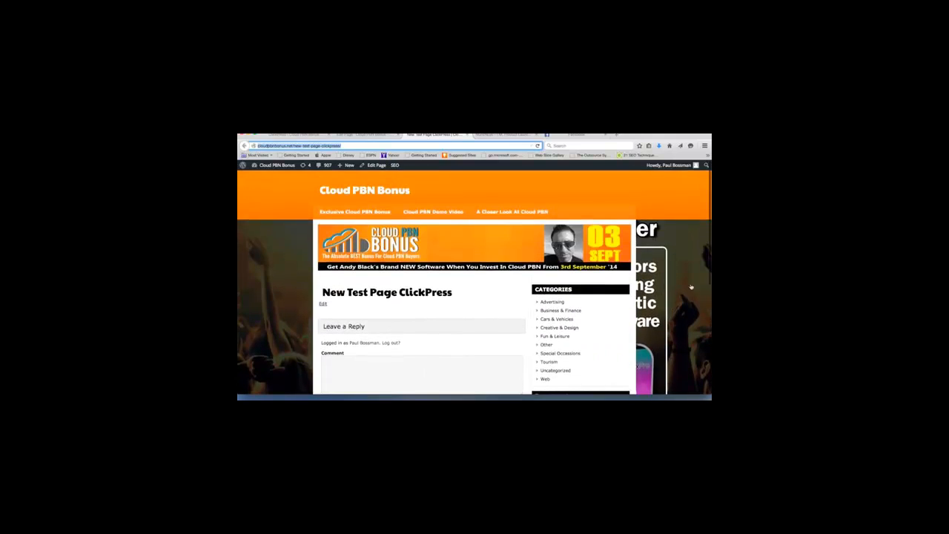
Assign the Test ClickPeel Campaign to New Test Page ClickPress and update the page
left_click(363, 135)
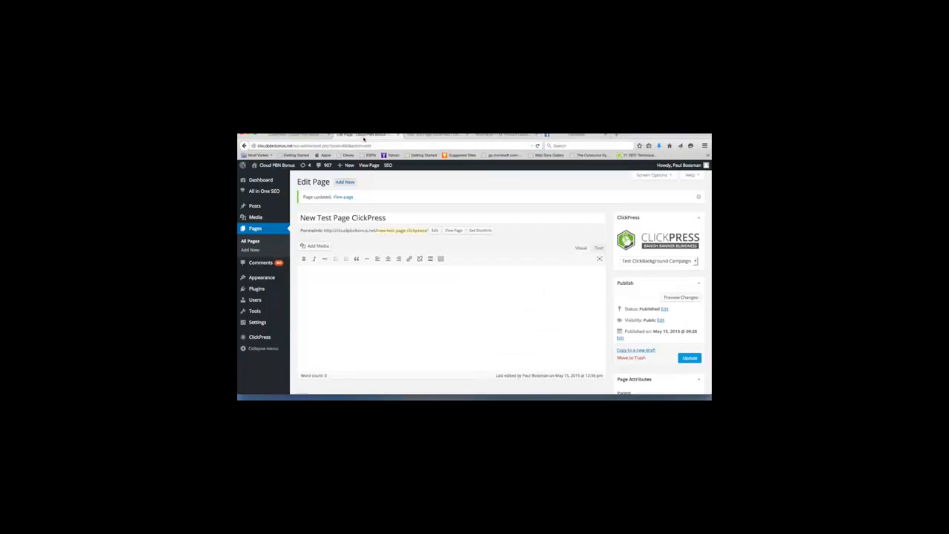
left_click(662, 261)
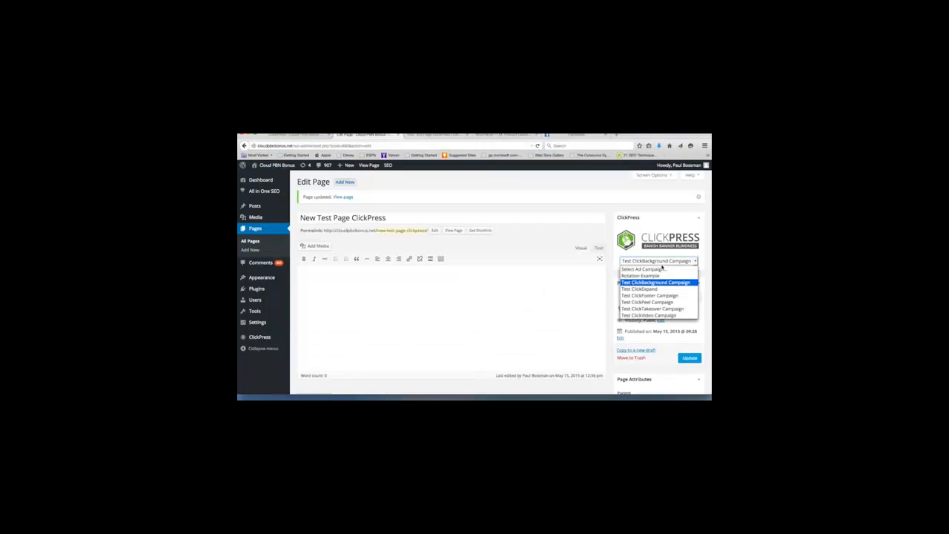
left_click(639, 304)
left_click(683, 358)
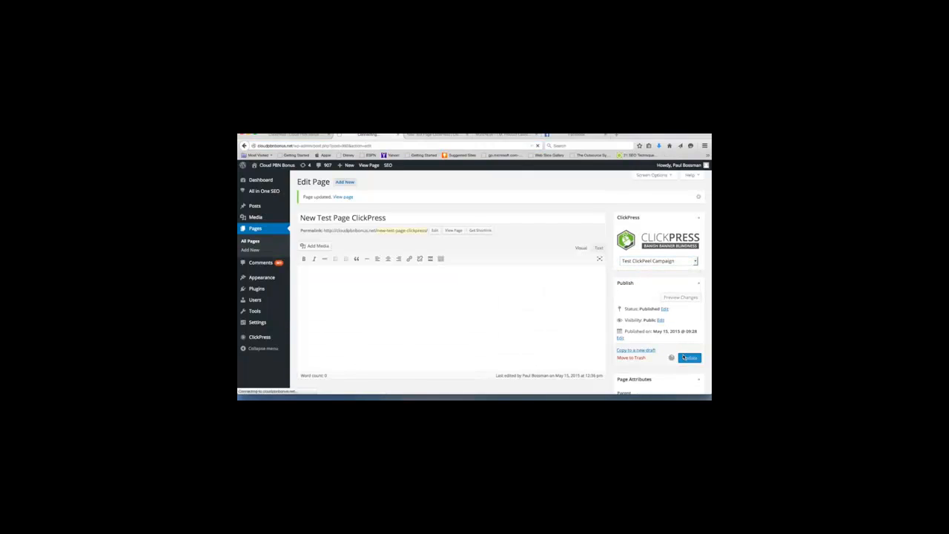
Reload the live New Test Page ClickPress and examine the peel ad at the page corner
left_click(436, 135)
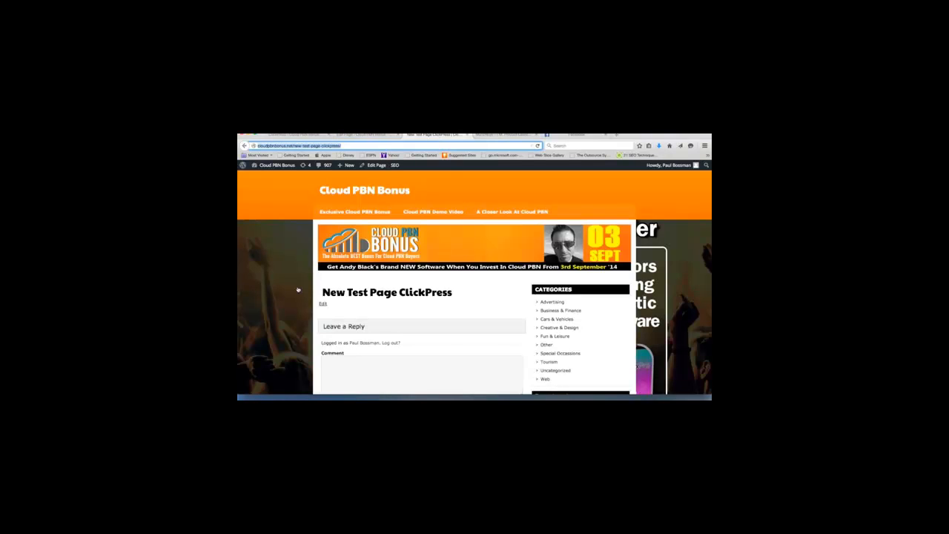
left_click(538, 145)
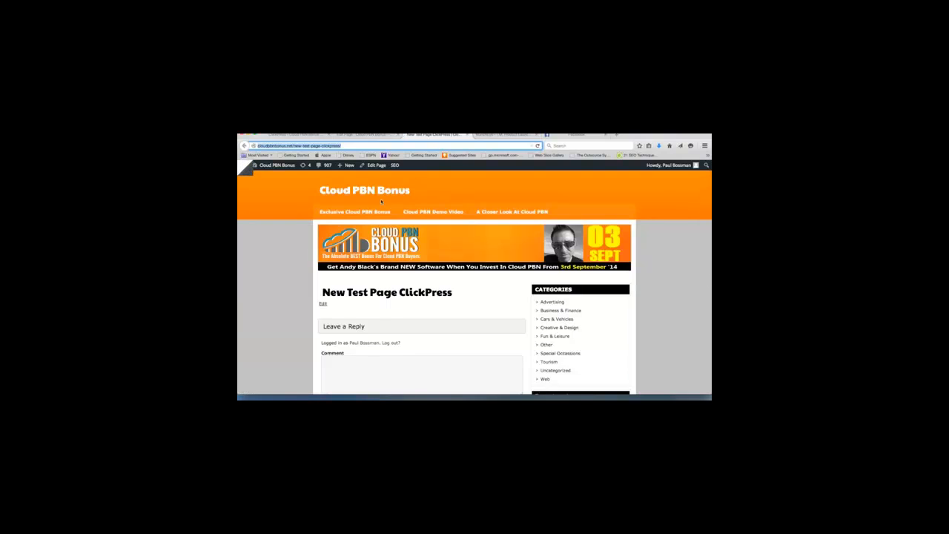
mouse_move(246, 177)
Assign the Test ClickTakeover Campaign to New Test Page ClickPress and update the page
left_click(364, 134)
left_click(658, 261)
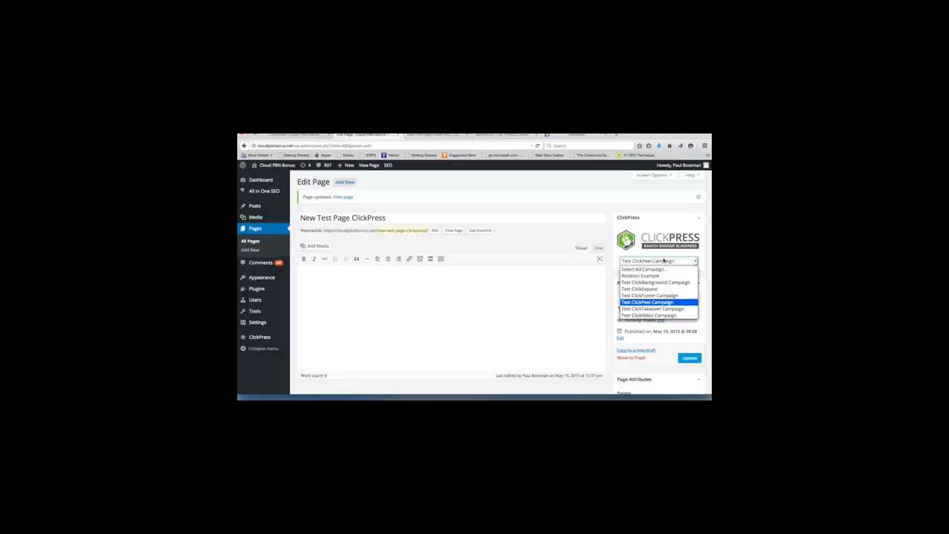
left_click(655, 310)
left_click(688, 358)
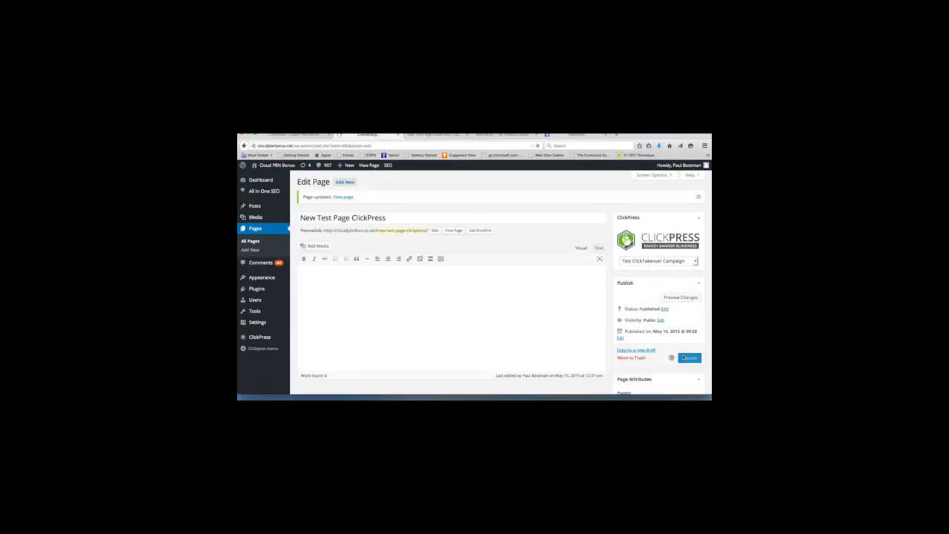
Reload the live New Test Page ClickPress to examine the full-screen takeover ad, and close the ad
left_click(436, 135)
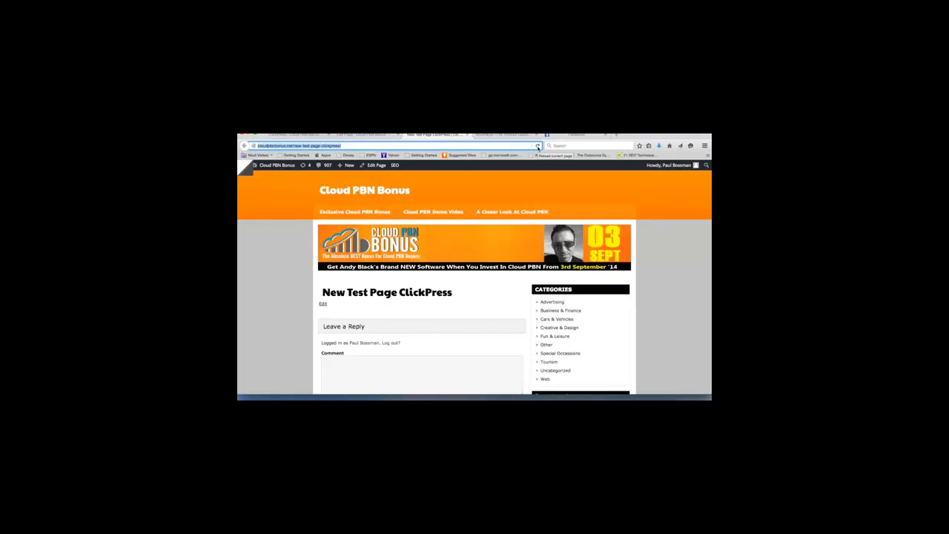
left_click(538, 146)
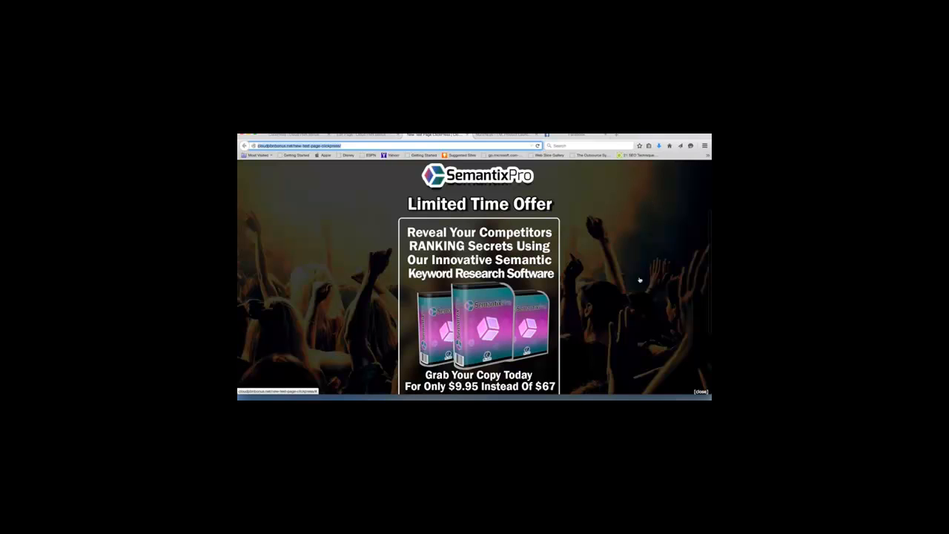
left_click(697, 391)
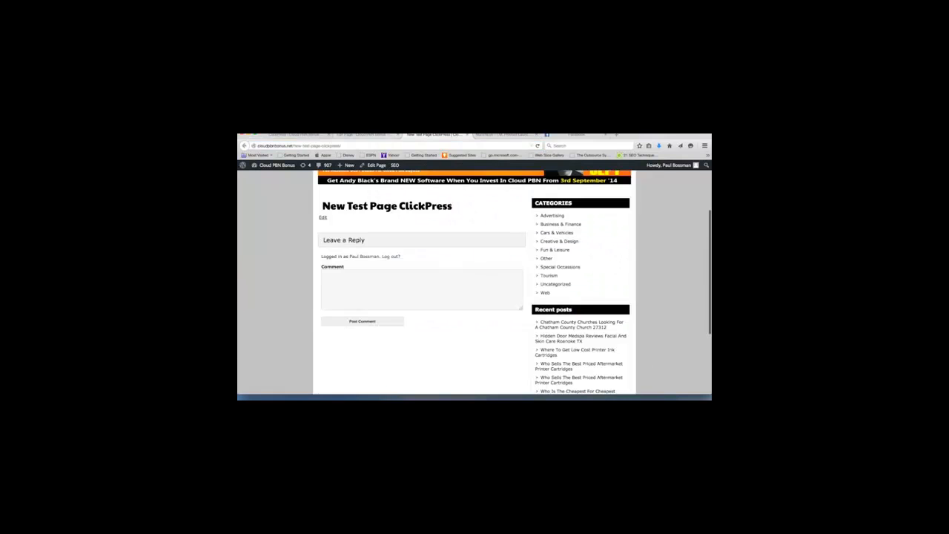
Assign the Test ClickVideo Campaign to New Test Page ClickPress and update the page
left_click(363, 135)
left_click(657, 261)
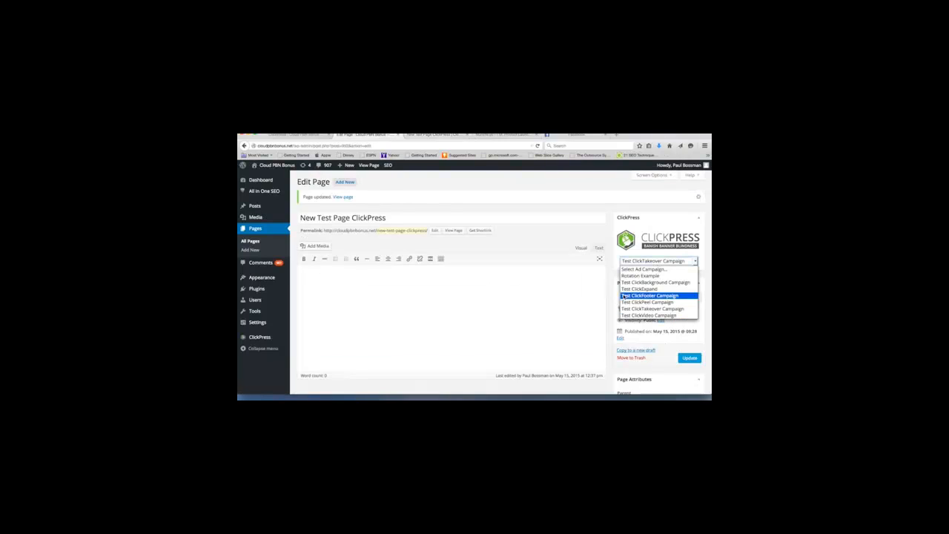
left_click(641, 312)
left_click(688, 357)
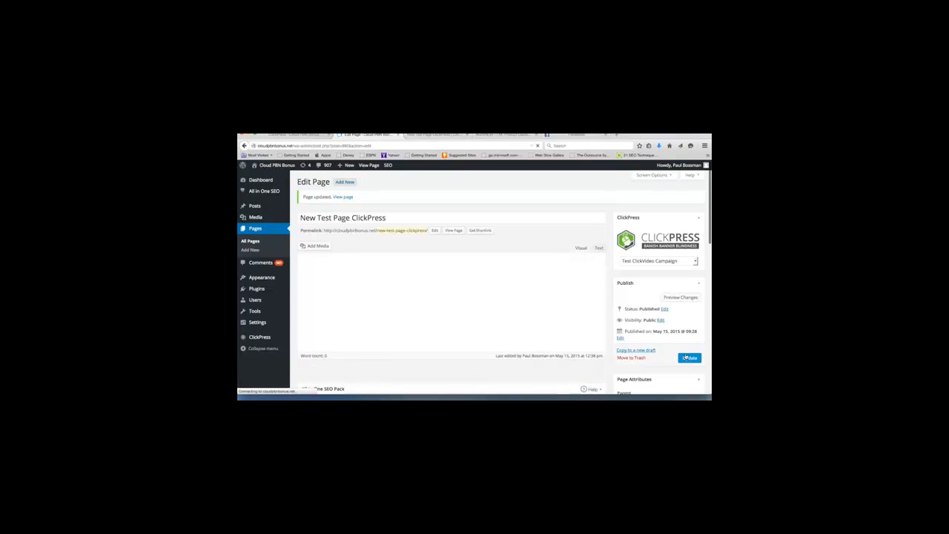
Reload the live New Test Page ClickPress, examine the paused video ad along the page's length, and close the video
left_click(441, 134)
left_click(538, 146)
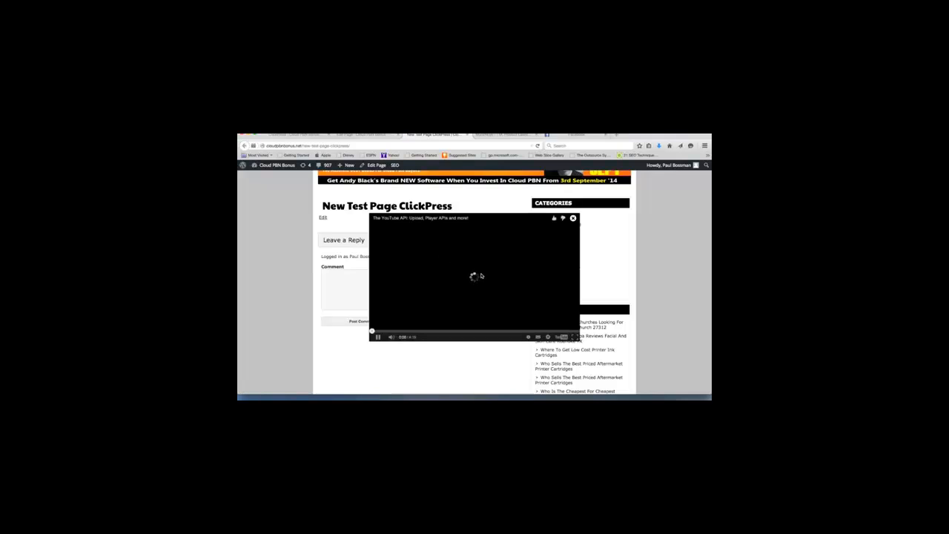
left_click(387, 323)
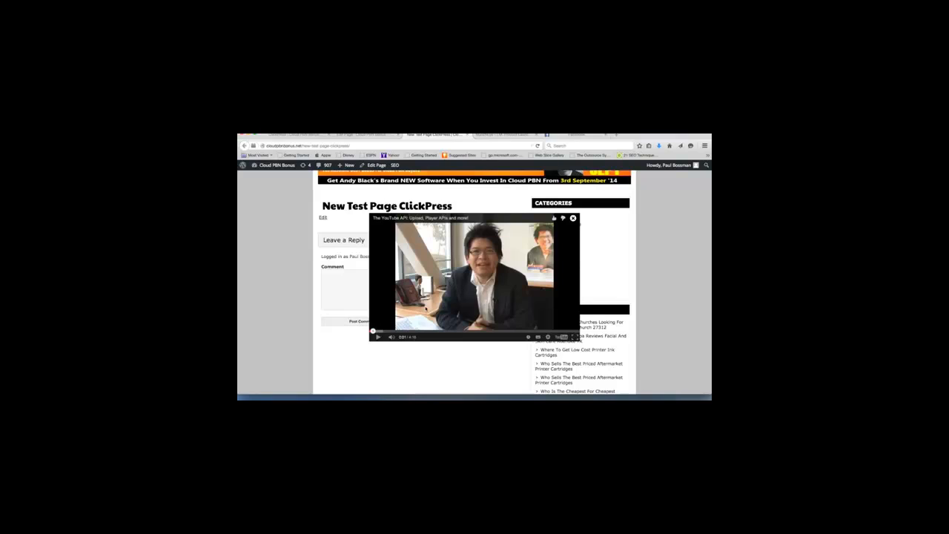
scroll(426, 309, "down", 5)
scroll(427, 309, "up", 6)
scroll(427, 308, "down", 5)
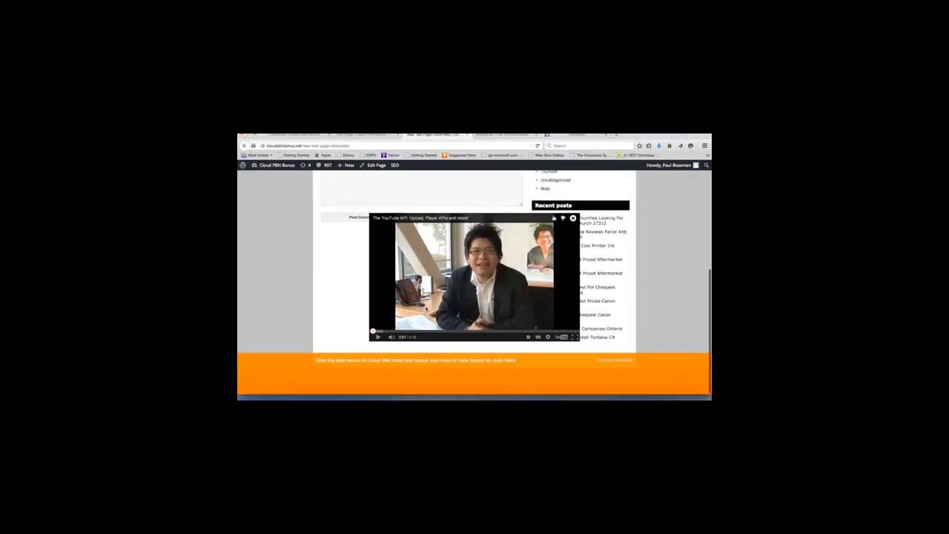
scroll(427, 308, "up", 6)
left_click(572, 218)
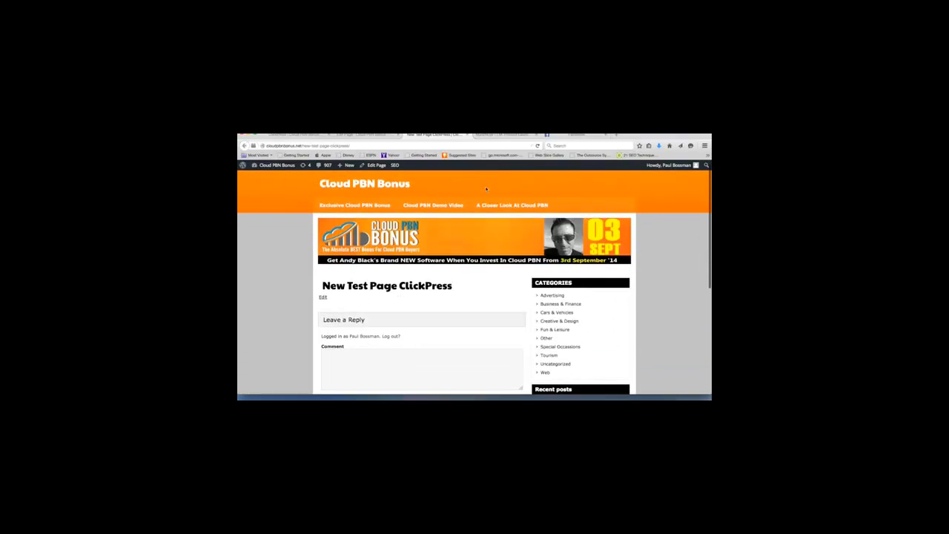
Return to the editor of New Test Page ClickPress
left_click(371, 137)
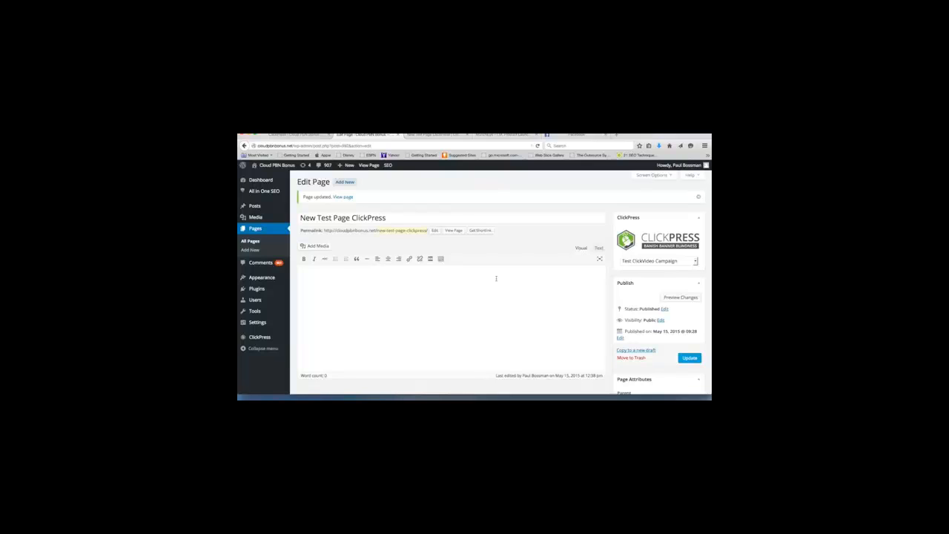
key("XF86AudioMute")
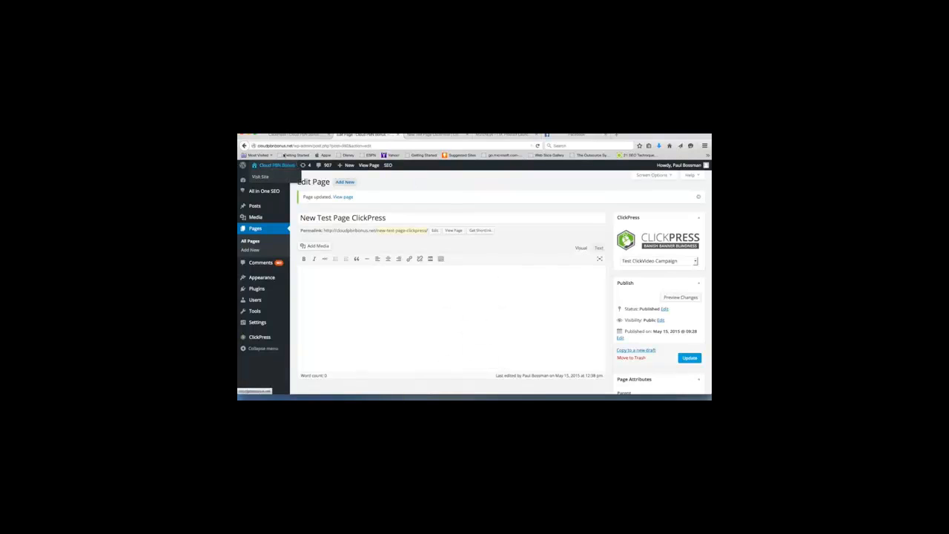